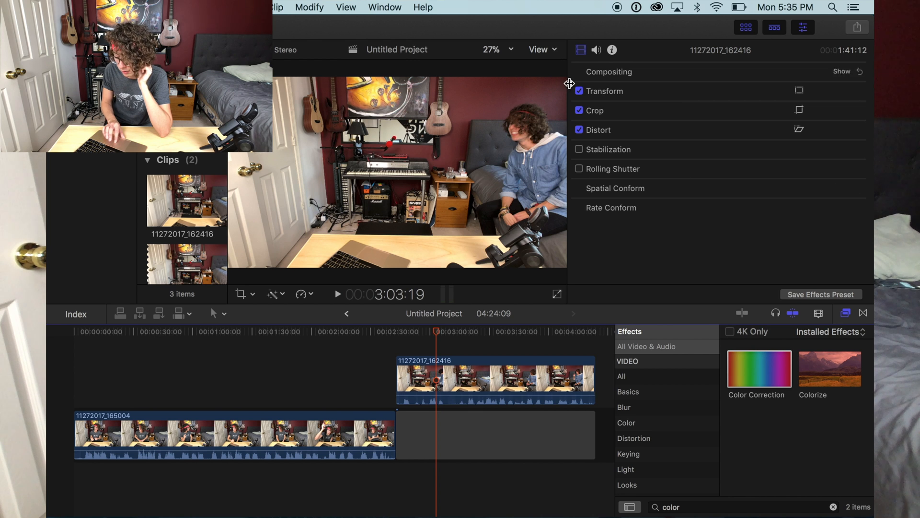
- Move clip 11272017_162416 above the beginning of clip 11272017_165004 and check where the two overlap
click(418, 365)
drag(418, 366, 97, 365)
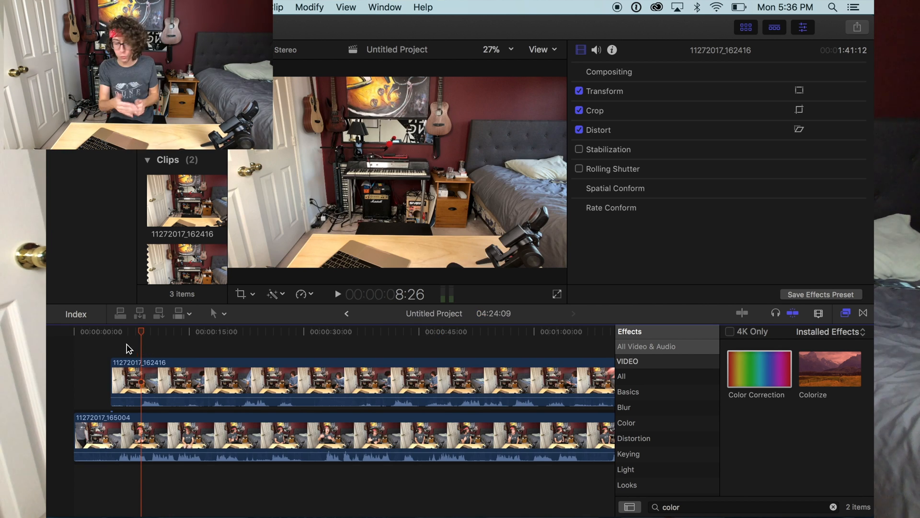
click(126, 353)
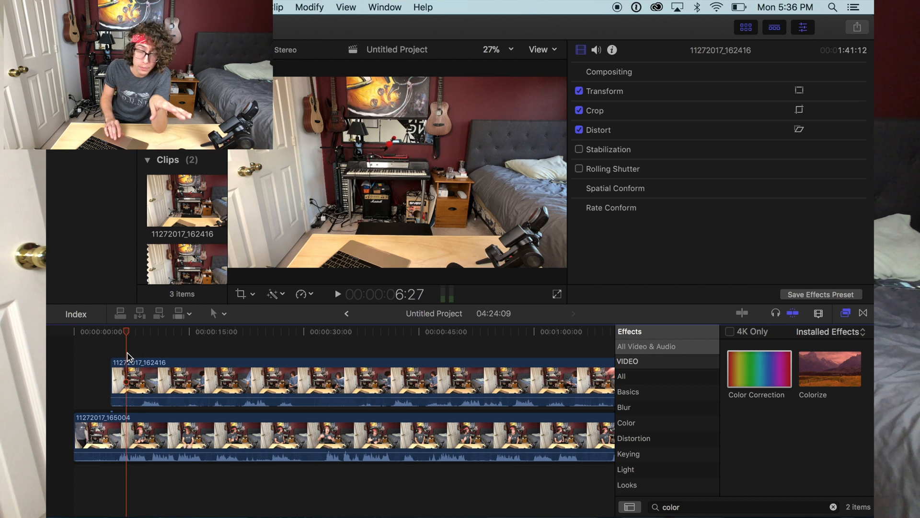
mouse_move(150, 347)
mouse_down()
mouse_move(139, 349)
mouse_move(165, 348)
mouse_move(149, 348)
mouse_up()
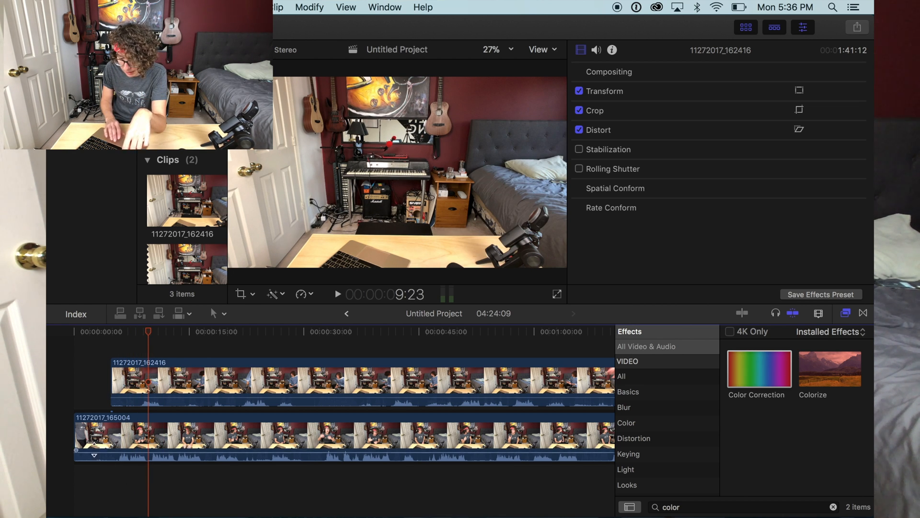
click(132, 341)
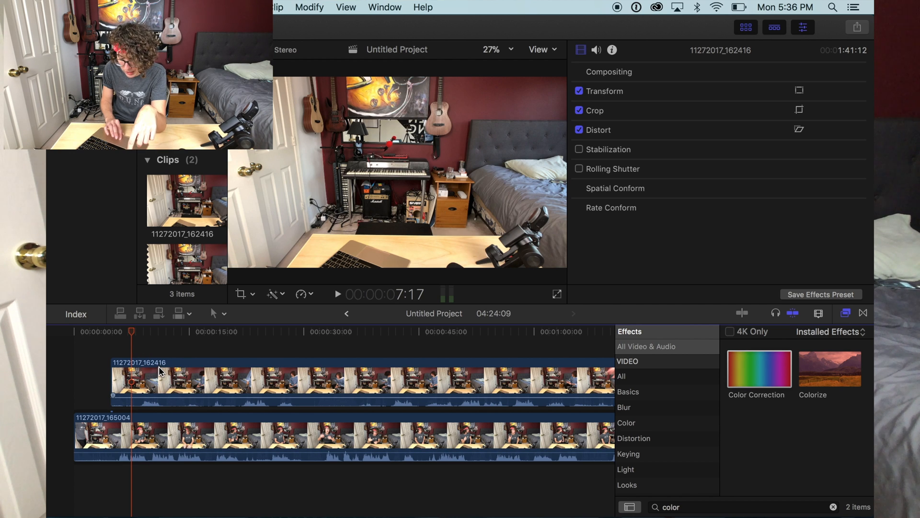
click(147, 363)
click(151, 346)
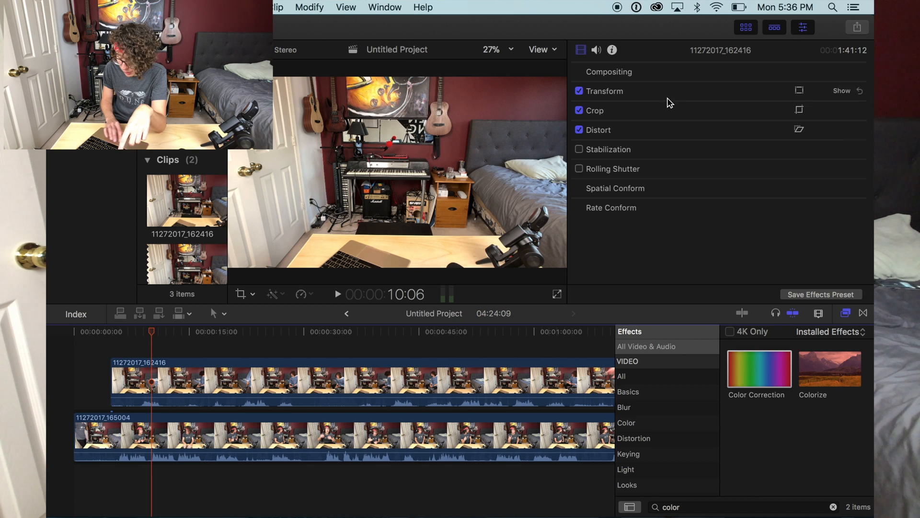
click(257, 346)
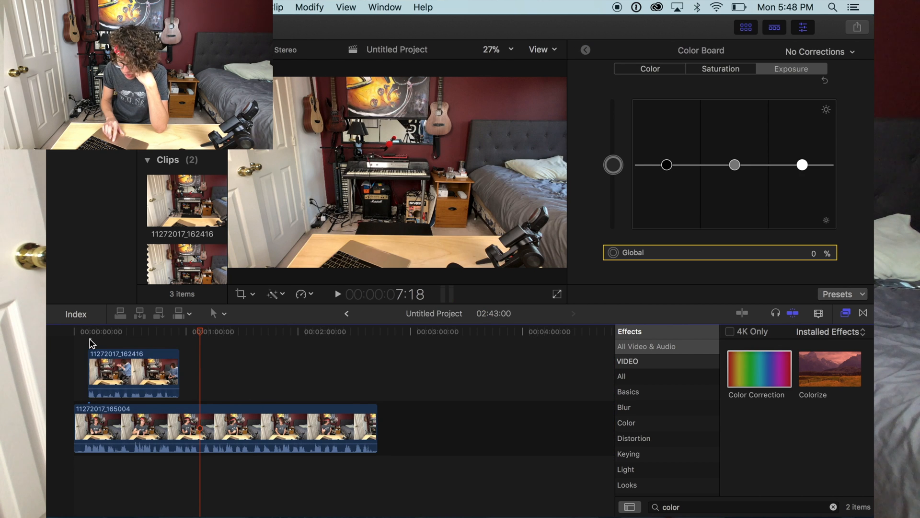
- At 26:20, crop clip 11272017_162416 in Trim mode, cutting away its left side up to the edge of the bed
click(89, 342)
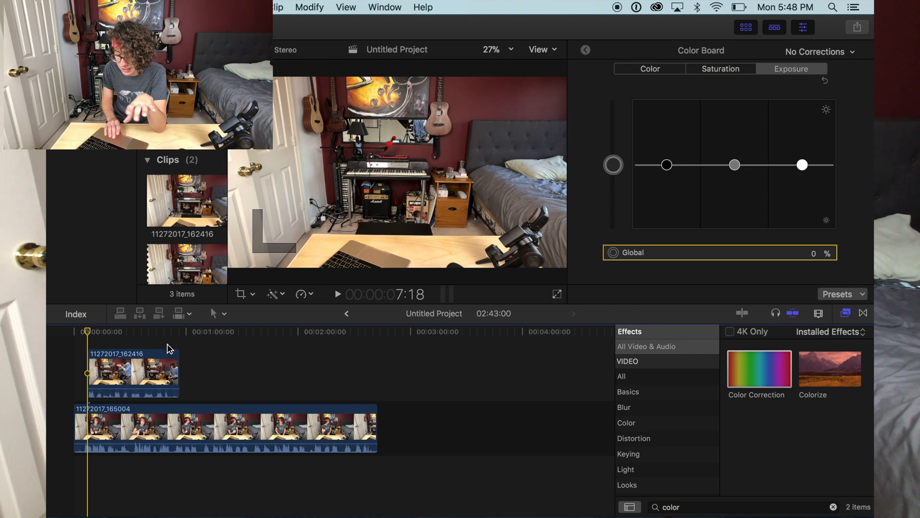
click(123, 337)
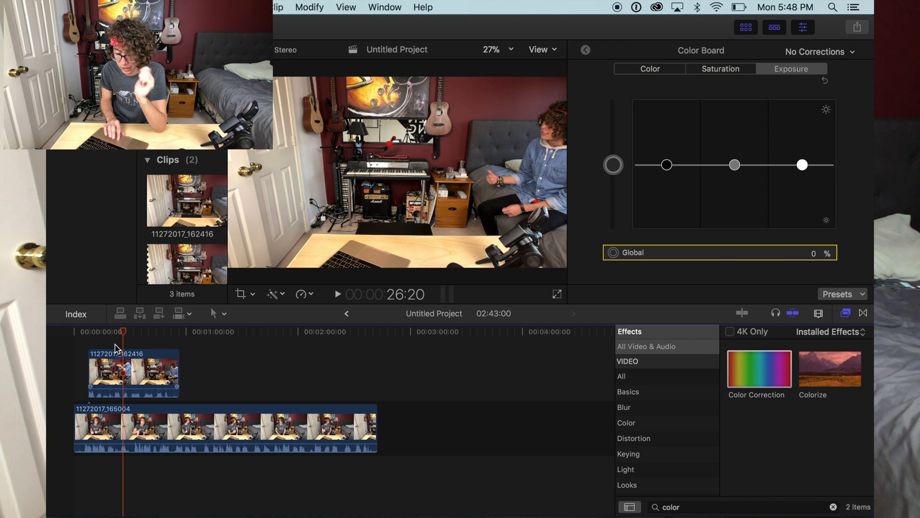
click(142, 365)
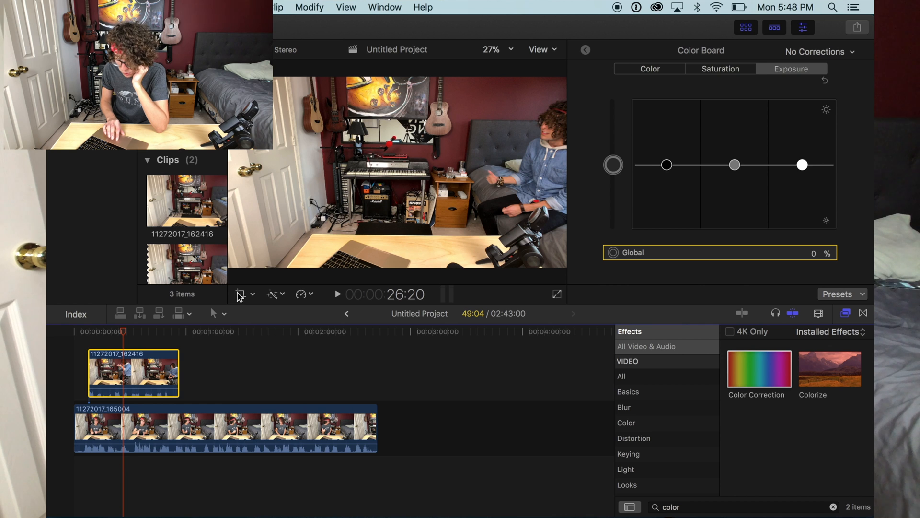
click(252, 294)
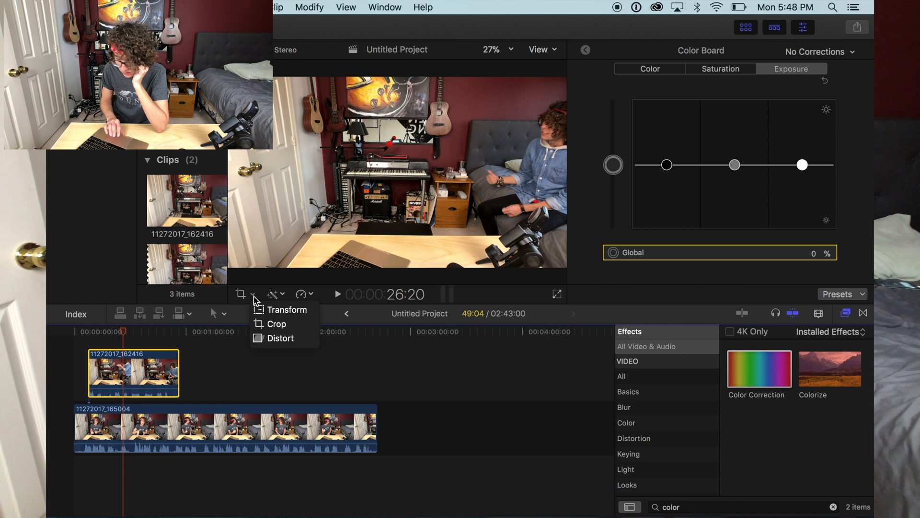
click(263, 324)
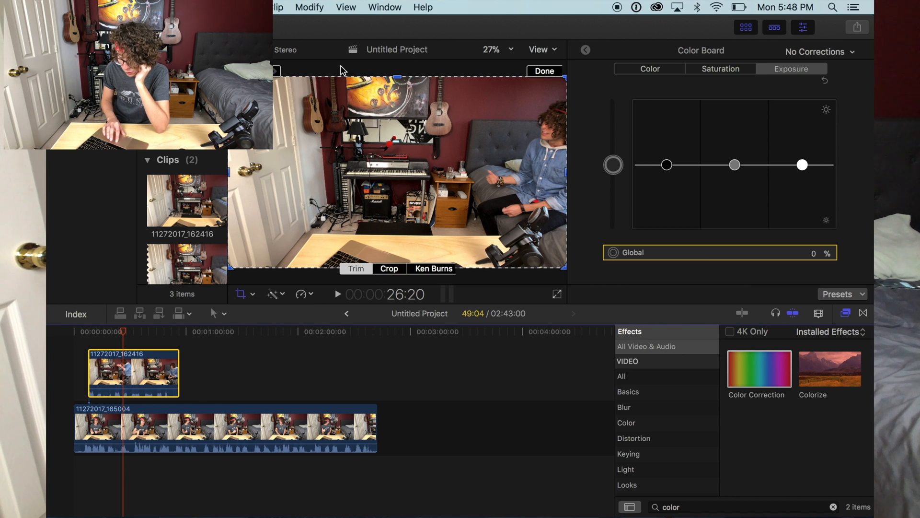
click(231, 174)
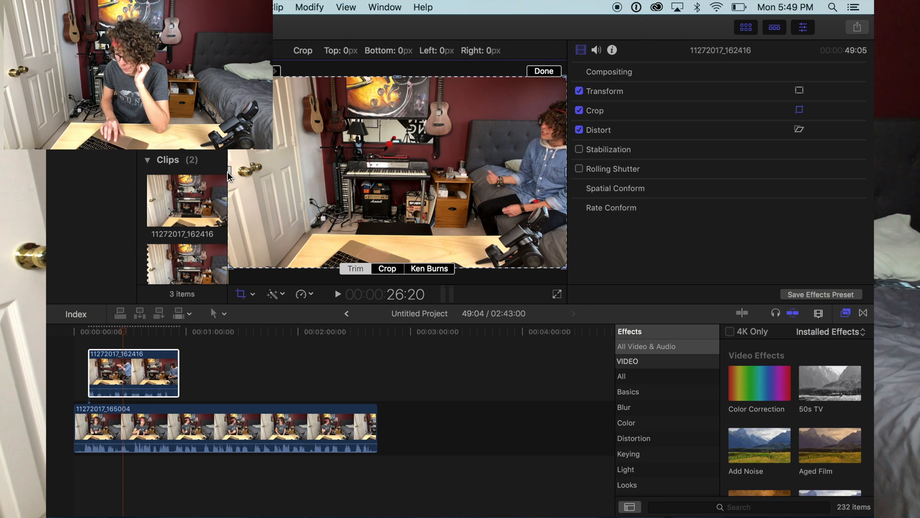
drag(229, 173, 461, 180)
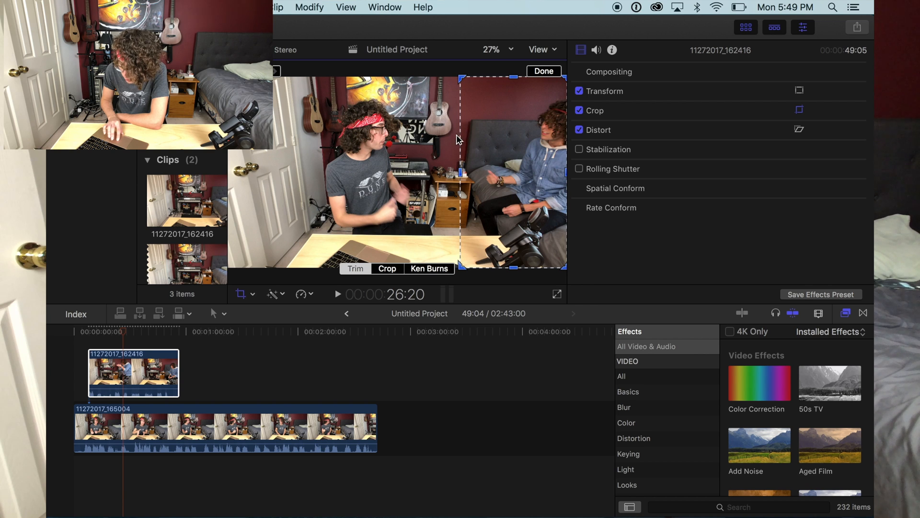
- Search the effects for "mask" and apply Draw Mask to the upper clip 11272017_162416
click(138, 422)
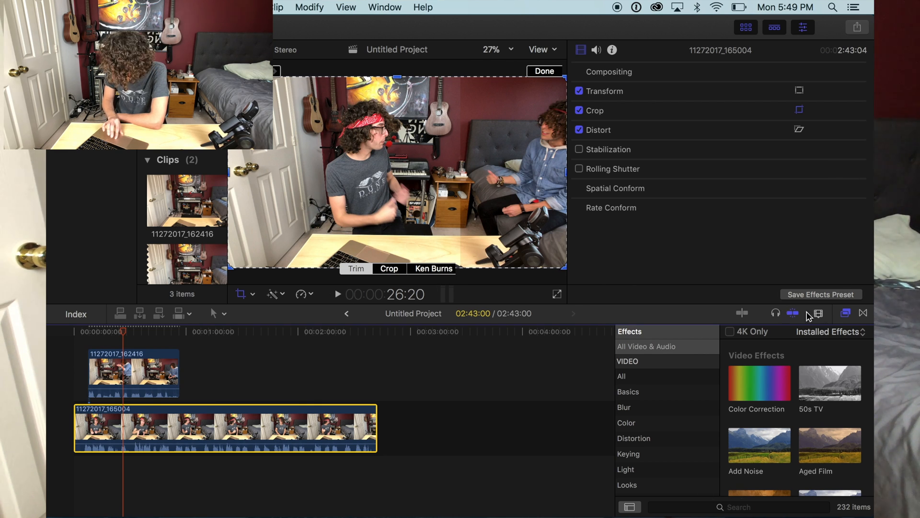
click(845, 315)
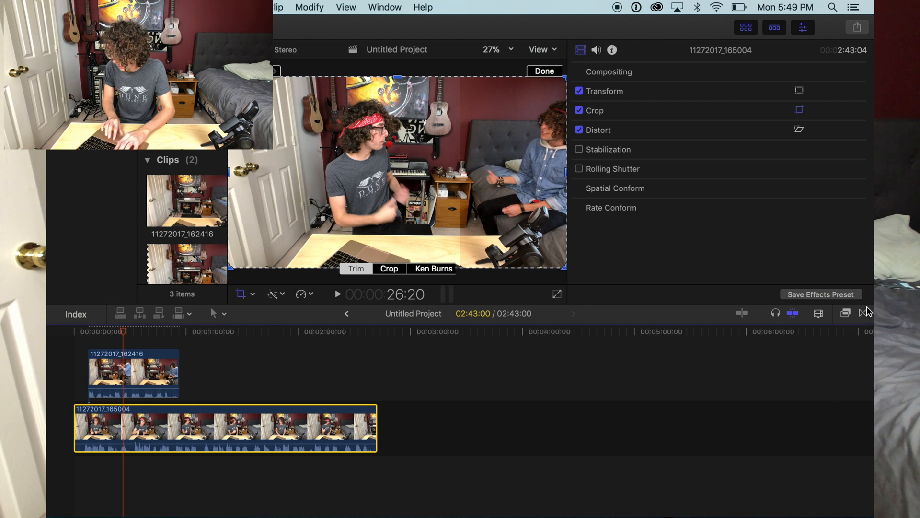
click(846, 315)
text(mask)
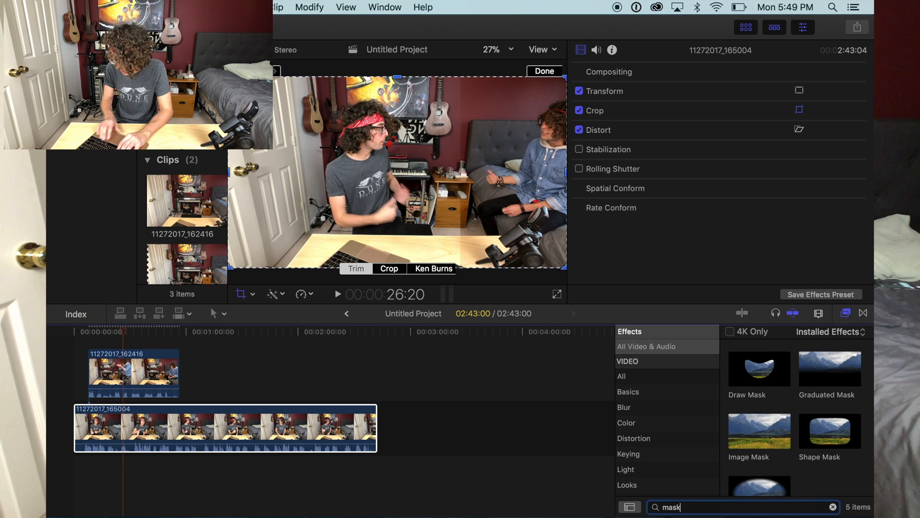
mouse_move(756, 378)
mouse_down()
mouse_move(180, 352)
mouse_move(177, 374)
mouse_up()
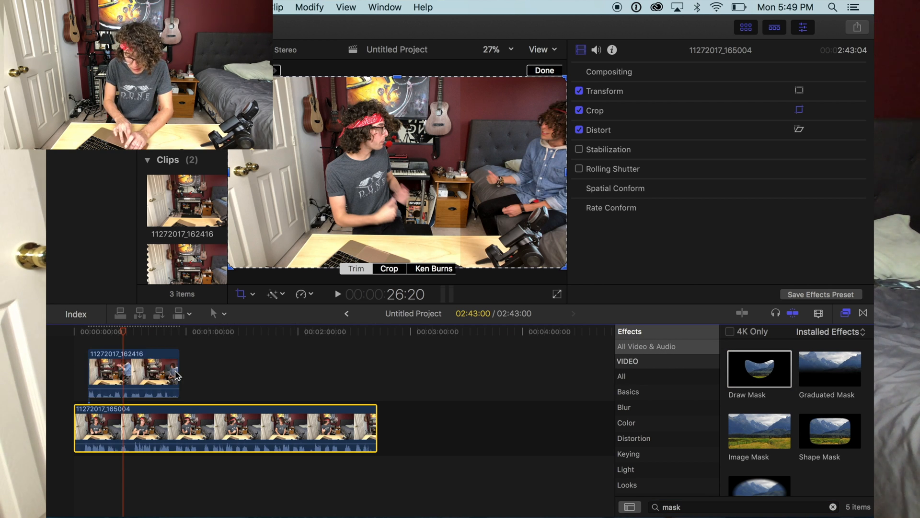
- Draw a closed four-point mask around the bed side of clip 11272017_162416, extending its two outer corners well beyond the frame
click(166, 369)
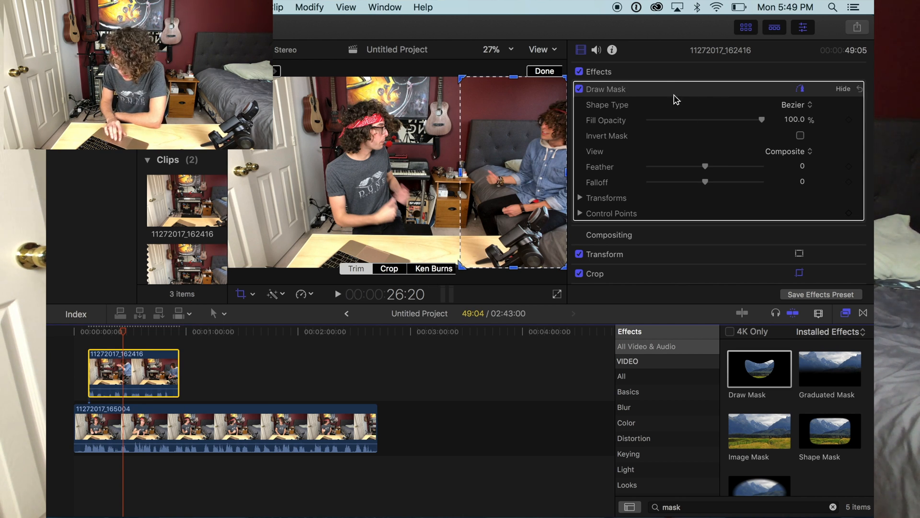
click(491, 205)
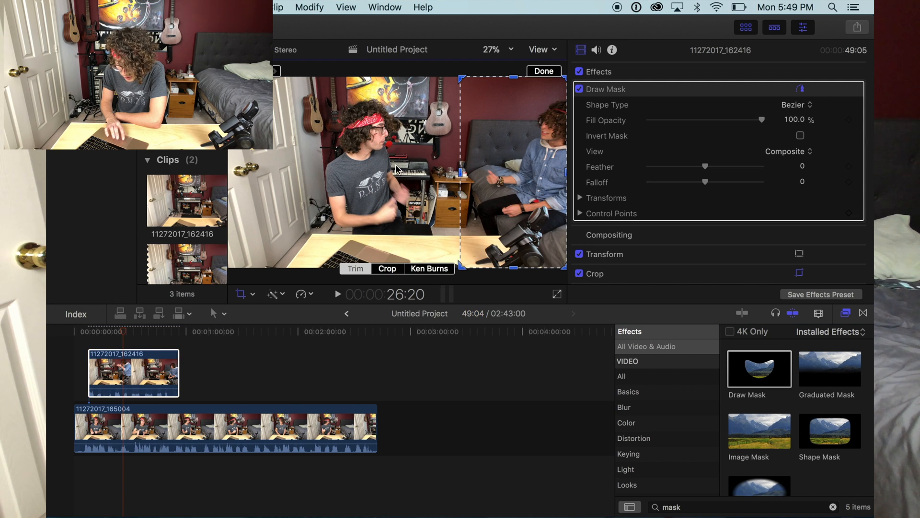
click(173, 355)
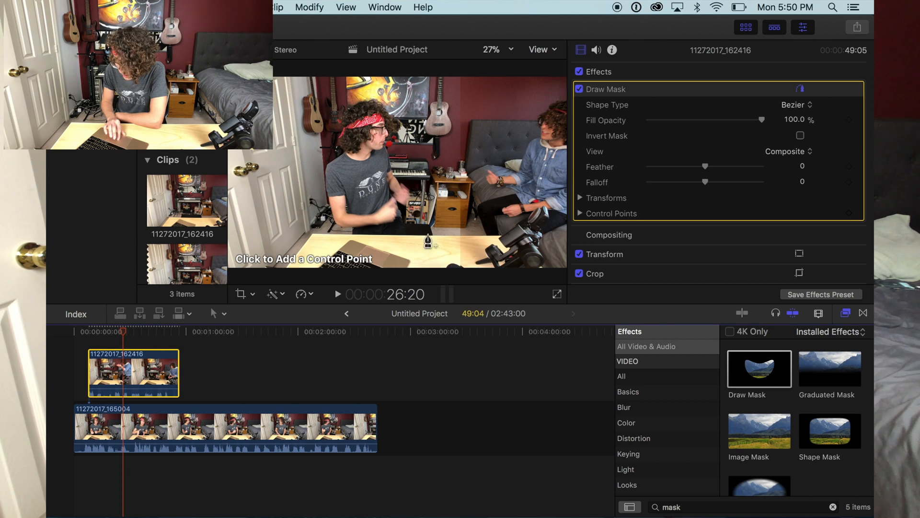
click(465, 274)
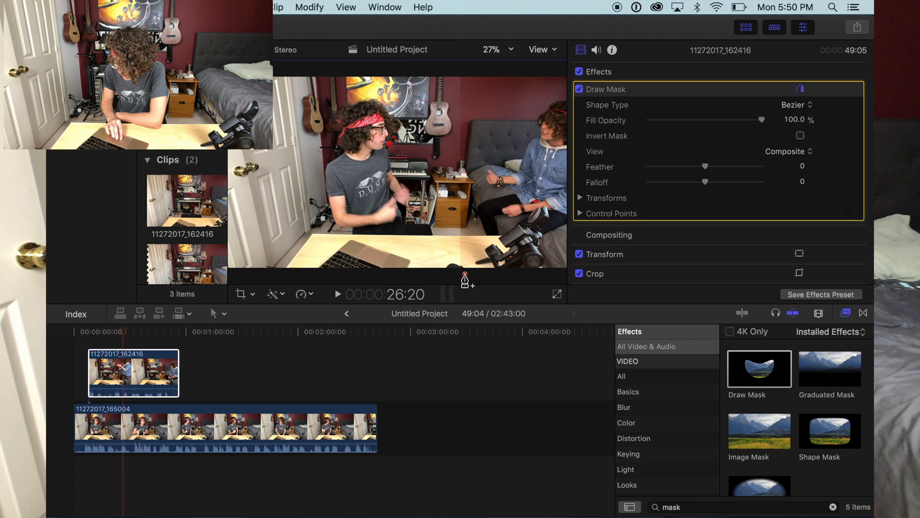
click(466, 72)
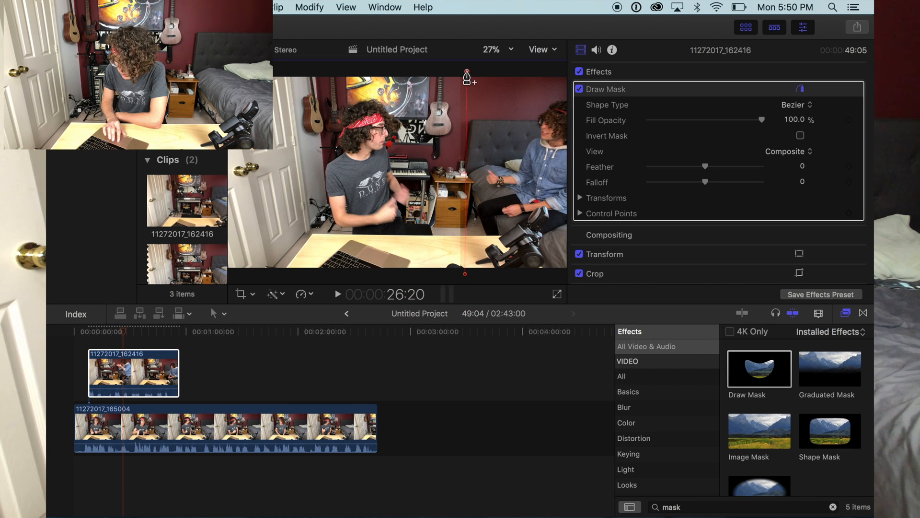
click(563, 70)
click(561, 278)
click(465, 274)
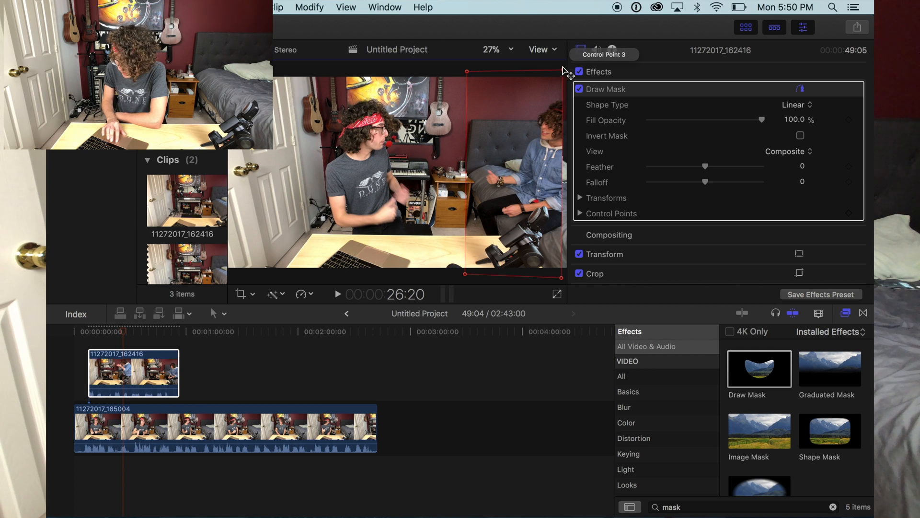
drag(567, 72, 698, 31)
drag(567, 277, 602, 299)
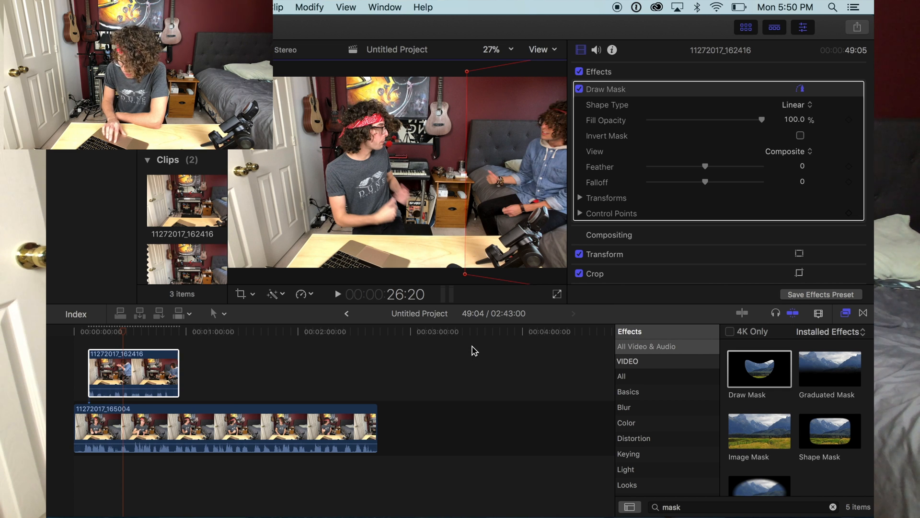
- Set the Feather of the upper clip's Draw Mask to -84
click(240, 427)
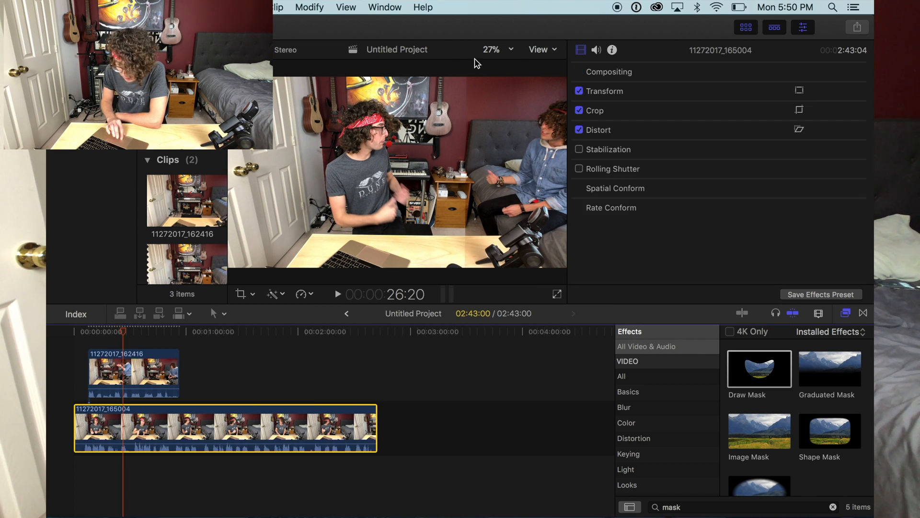
click(126, 375)
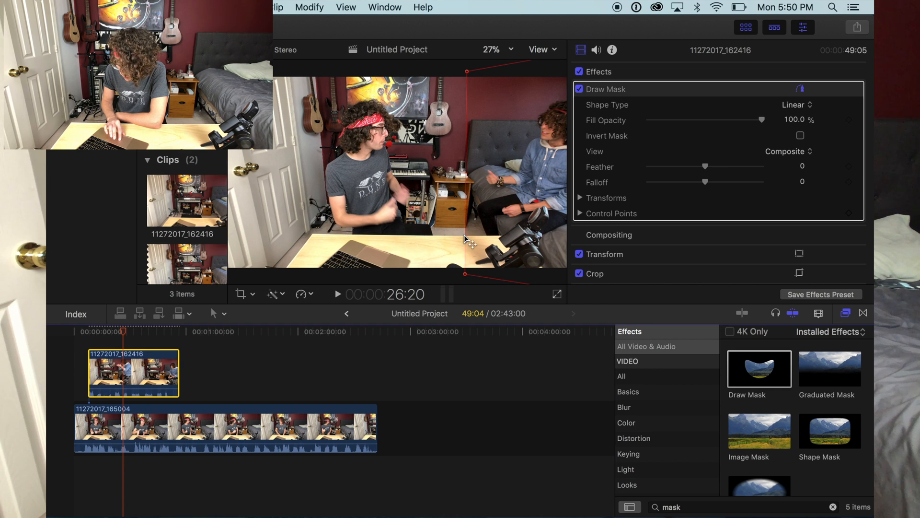
drag(705, 167, 665, 173)
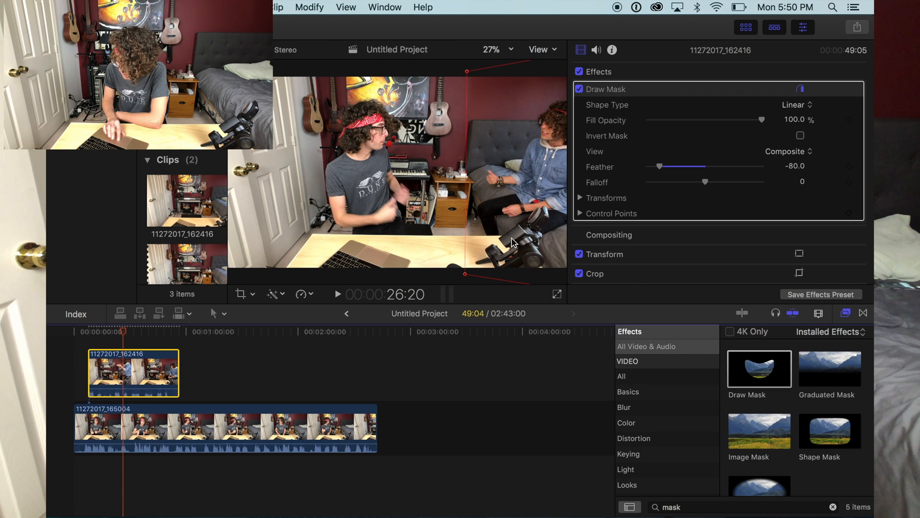
mouse_move(659, 169)
mouse_down()
mouse_move(753, 169)
mouse_move(660, 175)
mouse_up()
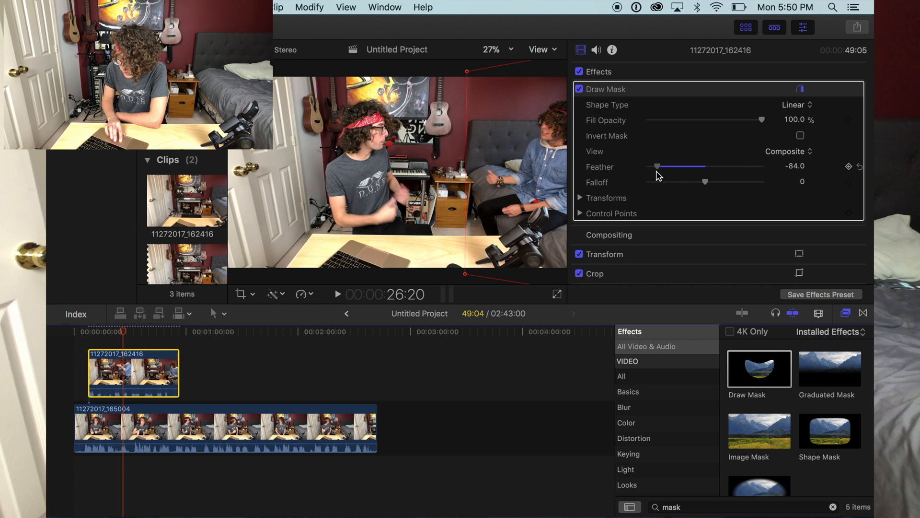
- Search the effects for "color" and apply Color Correction to the upper clip 11272017_162416
click(282, 430)
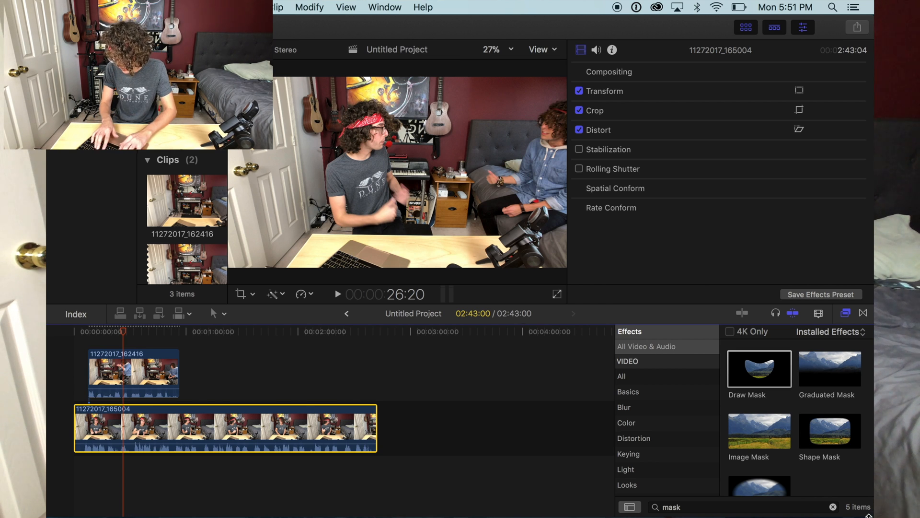
click(769, 511)
key(super+a)
text(c)
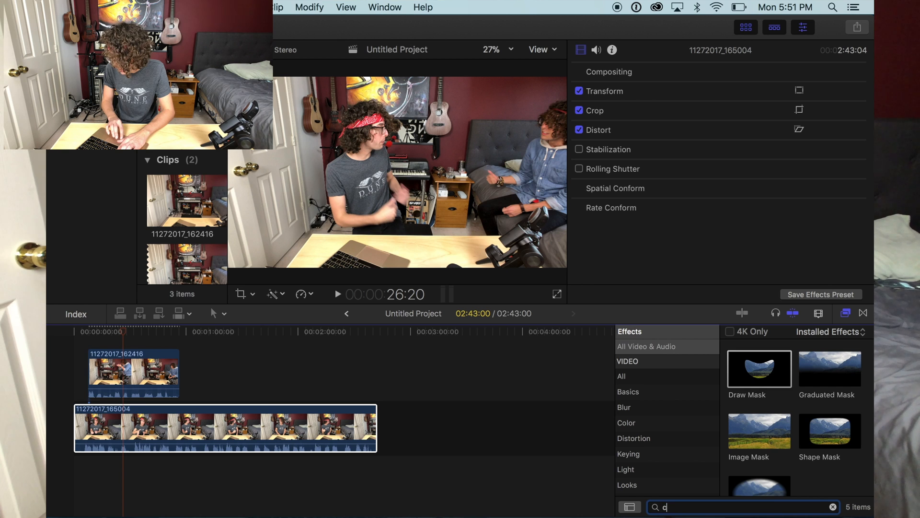
text(olor)
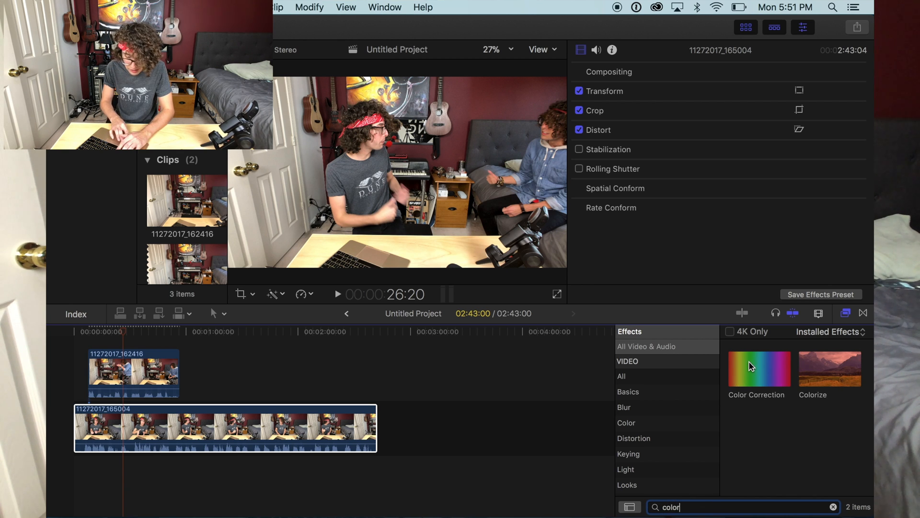
drag(746, 361, 160, 359)
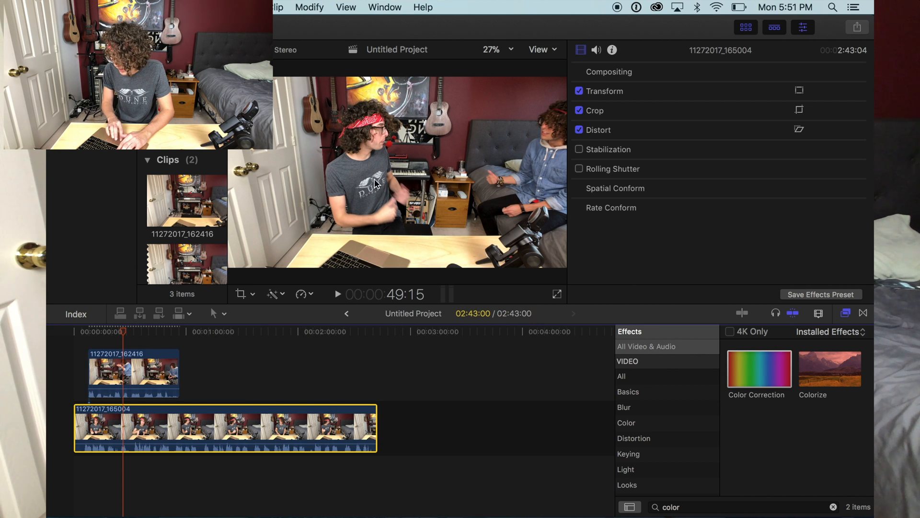
- Raise the Global exposure of the upper clip's Color Correction 1 to 3% in the Color Board
click(158, 368)
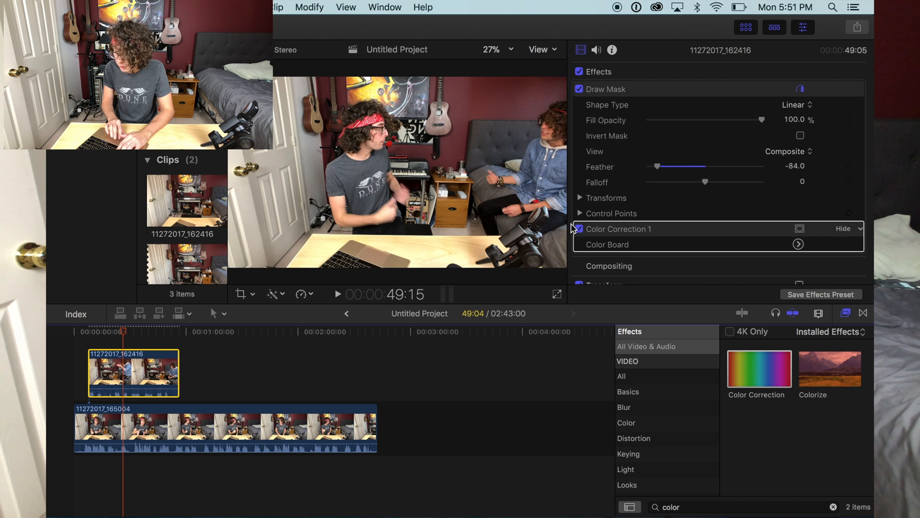
click(798, 245)
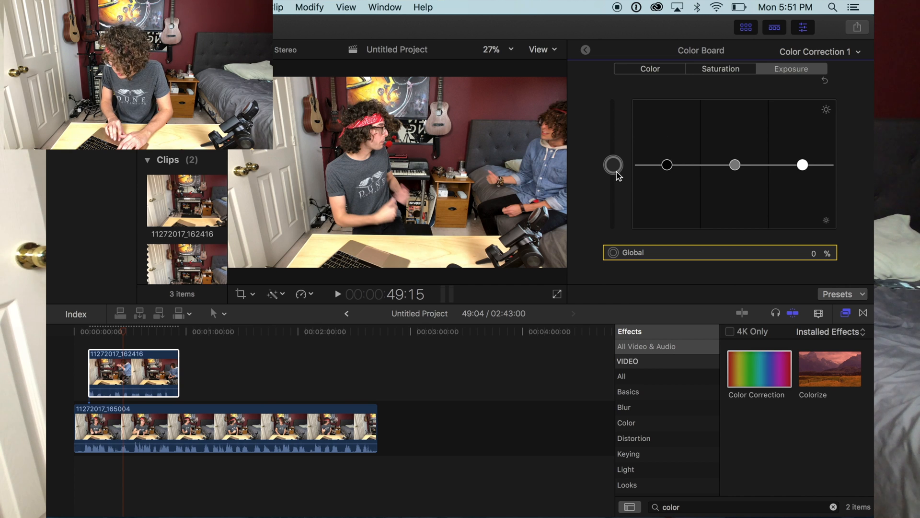
mouse_move(618, 183)
mouse_down()
mouse_move(621, 216)
mouse_move(614, 90)
mouse_move(614, 170)
mouse_up()
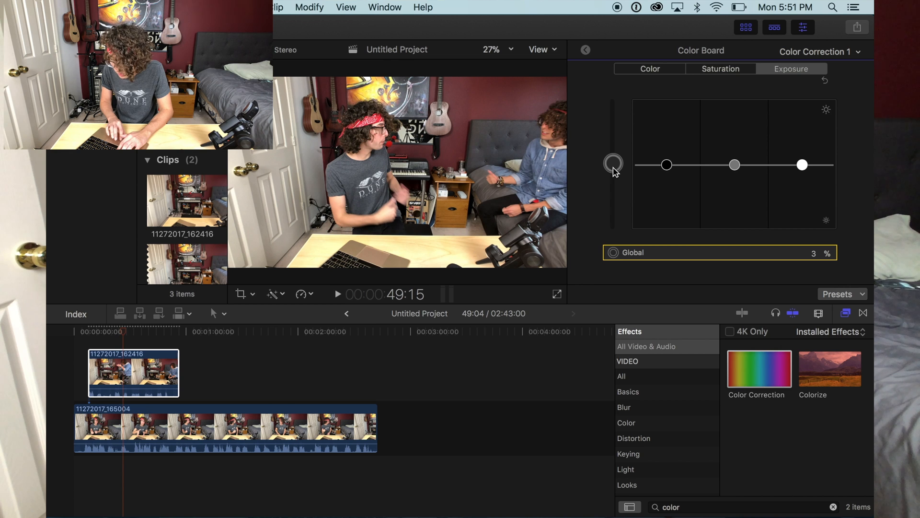